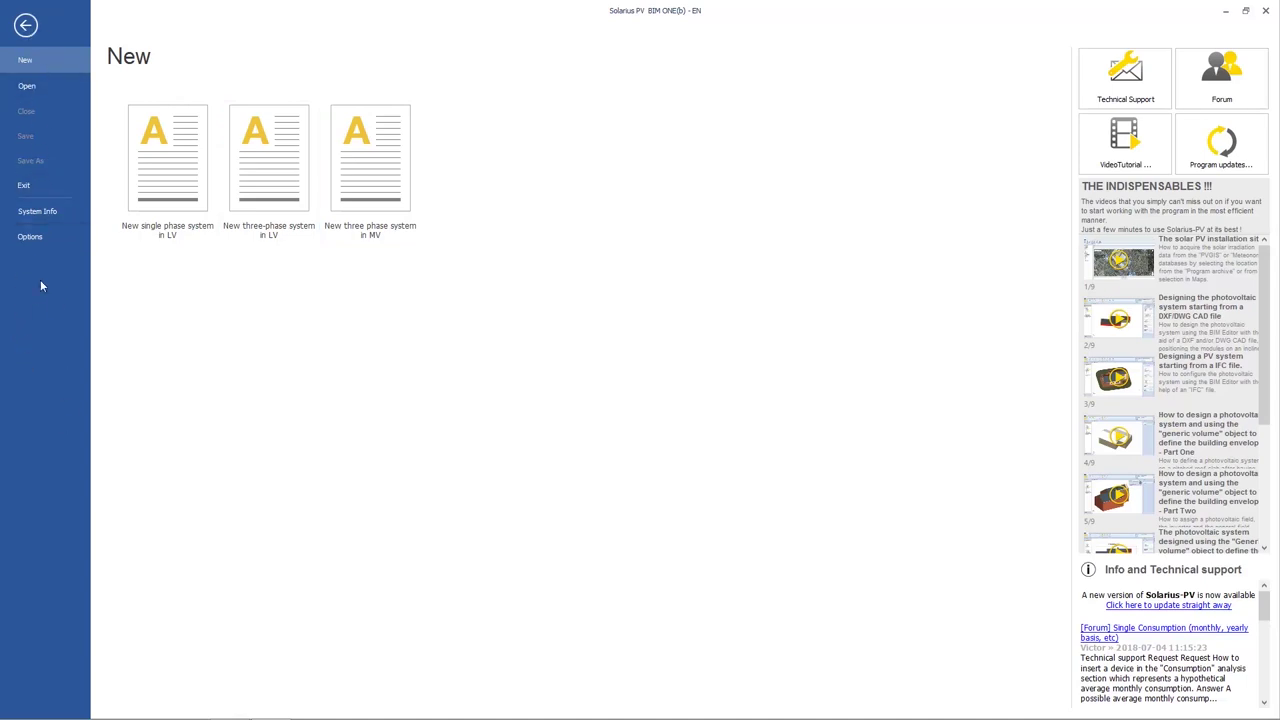
- On the Open page, look through Examples, Recent documents, Computer folders and Browse
left_click(36, 89)
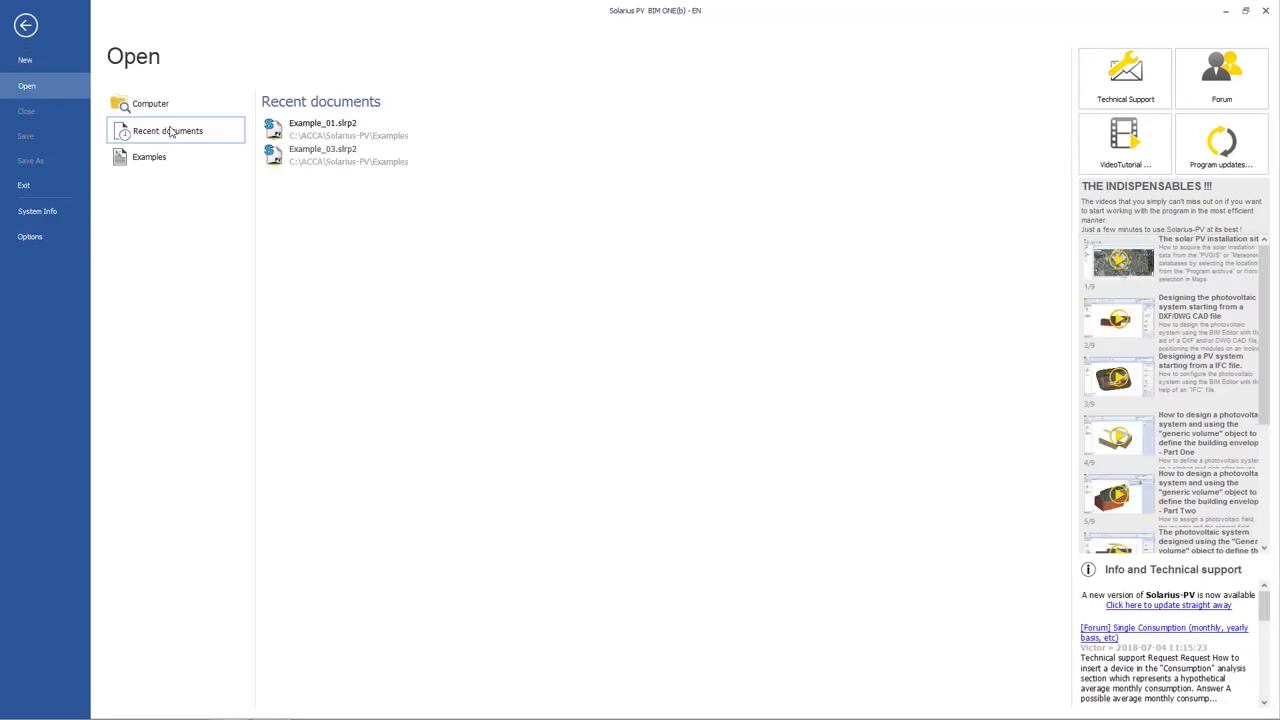
left_click(149, 162)
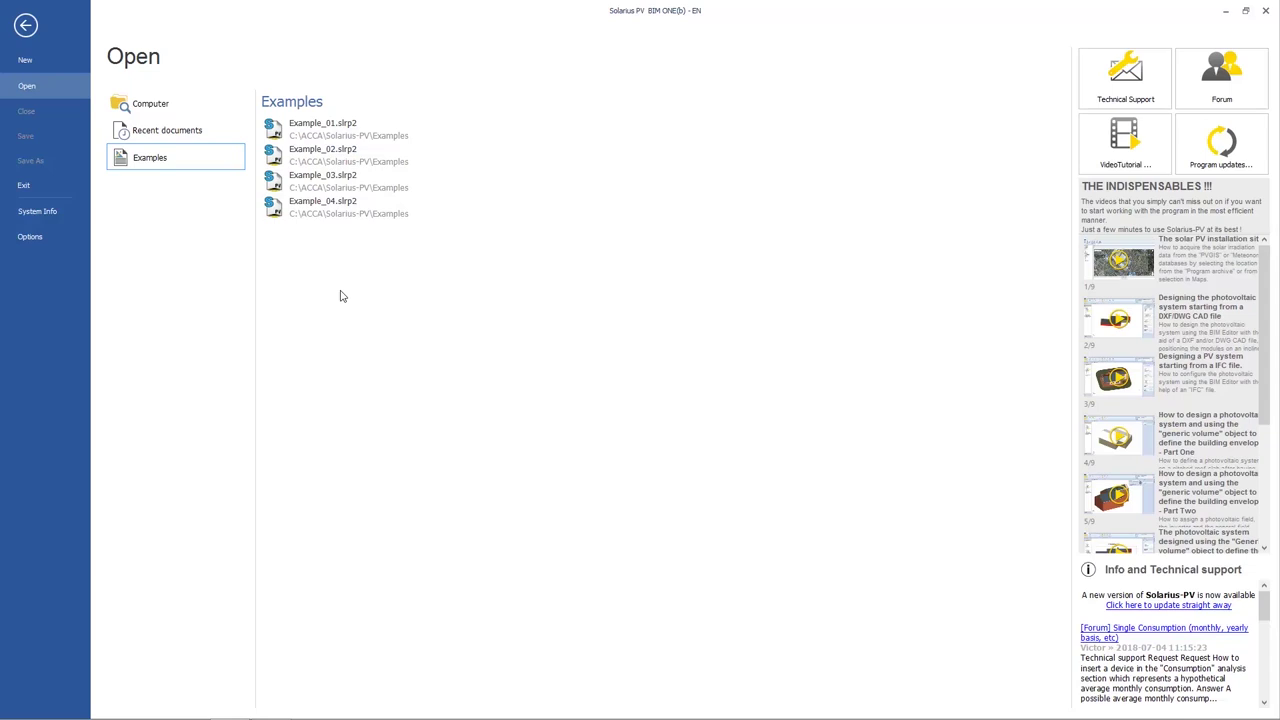
left_click(198, 138)
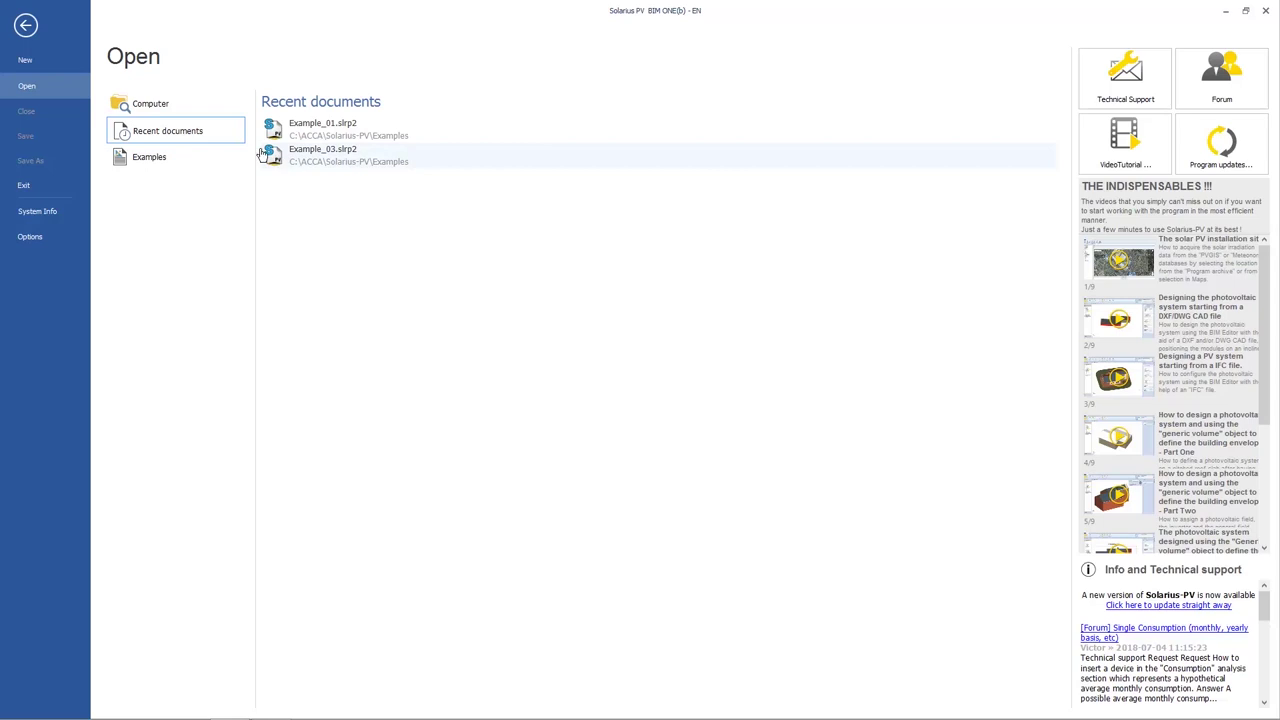
left_click(177, 108)
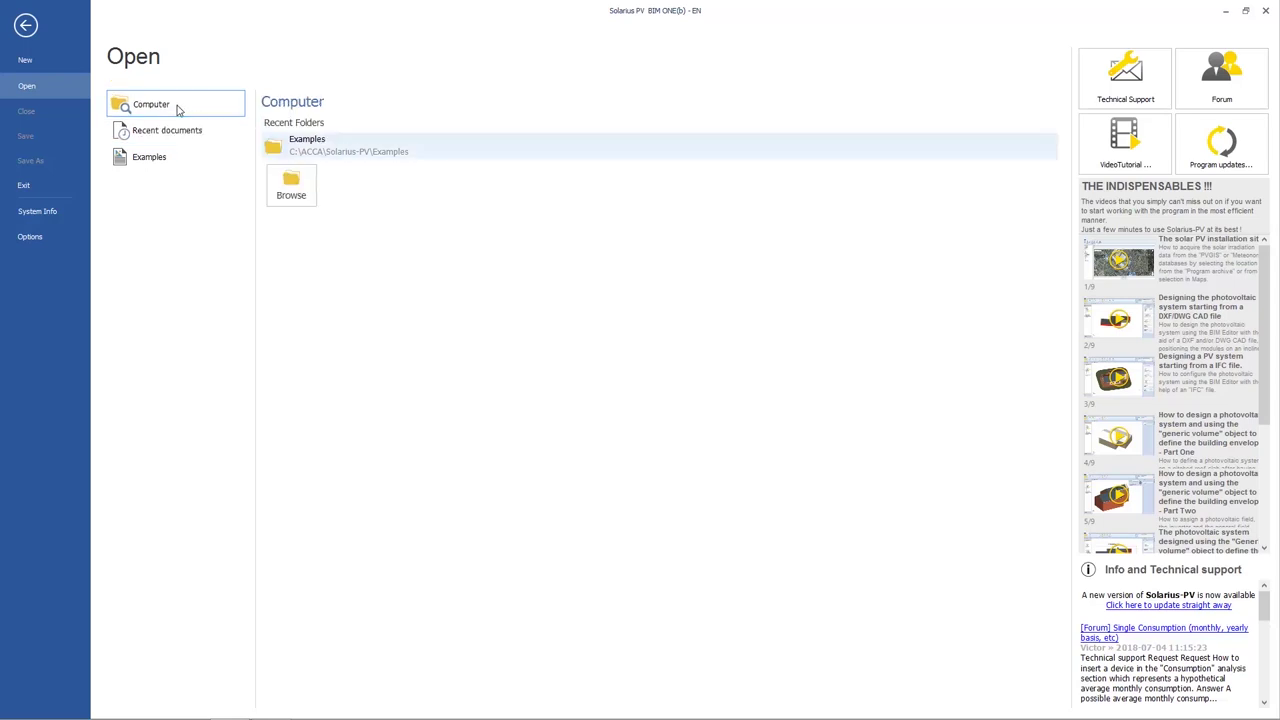
left_click(290, 195)
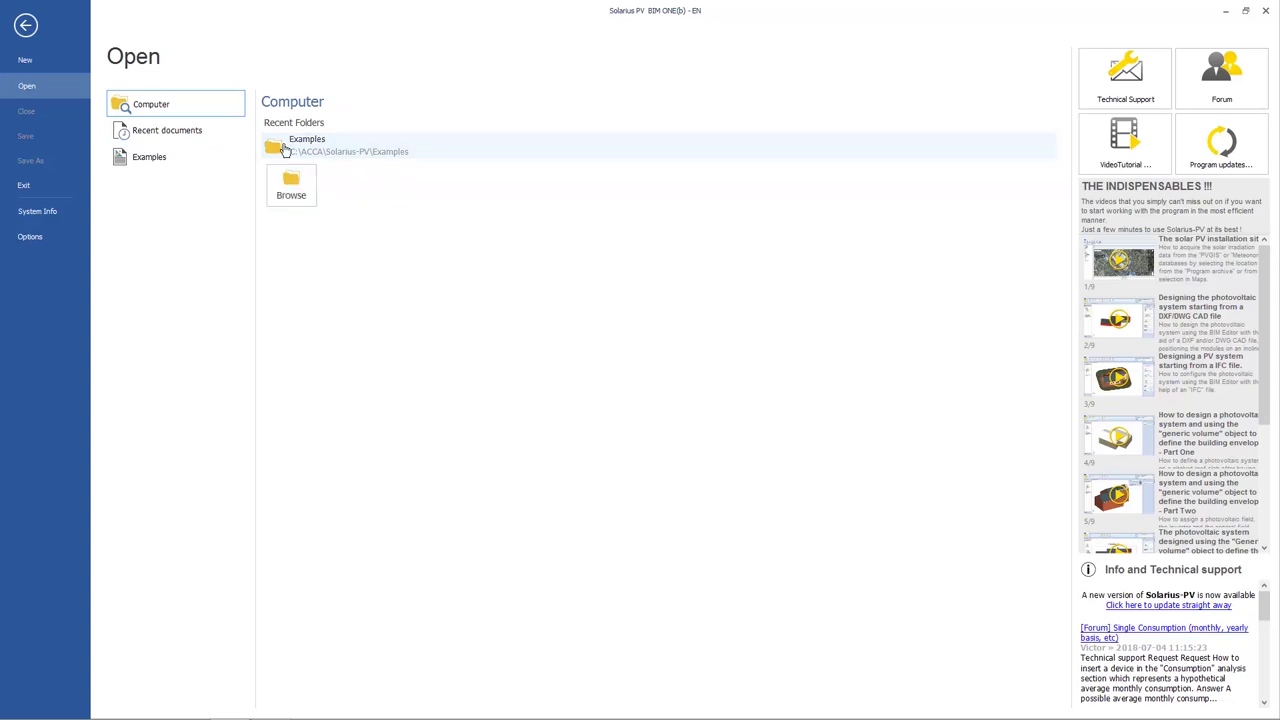
- View the System Info report of CPU, monitor, video card and OpenGL, then open Options
left_click(38, 211)
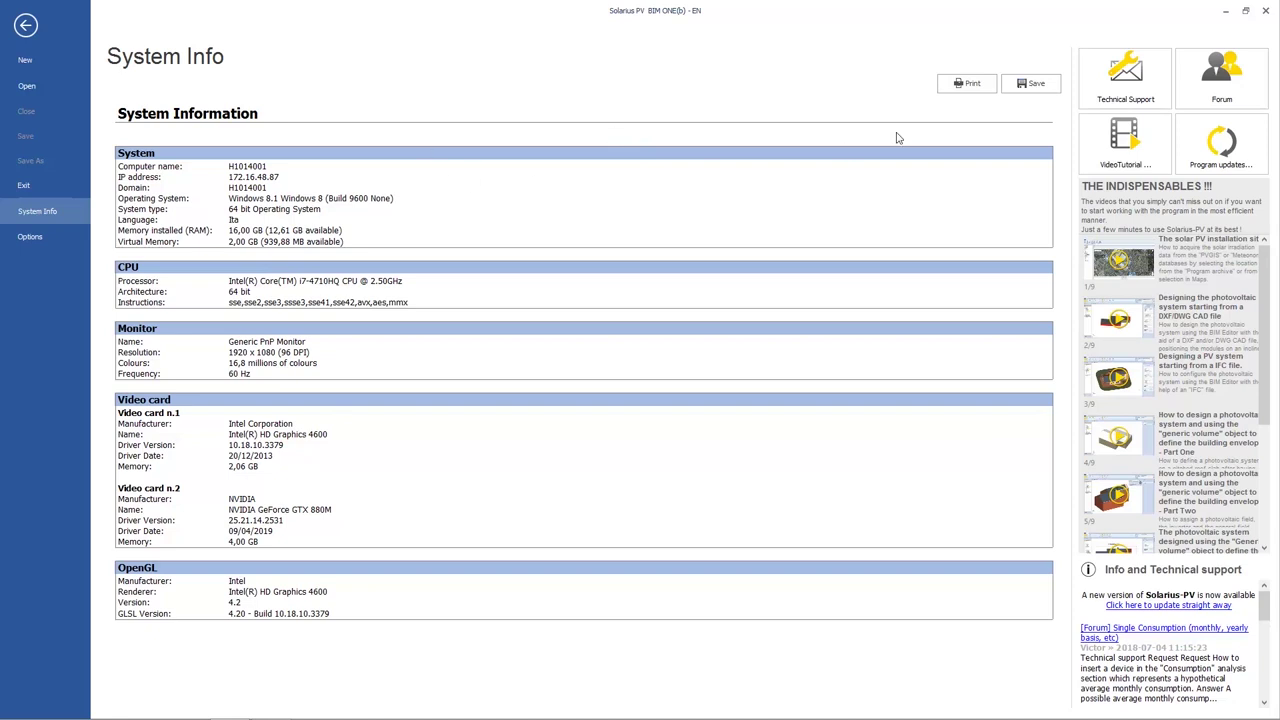
left_click(965, 88)
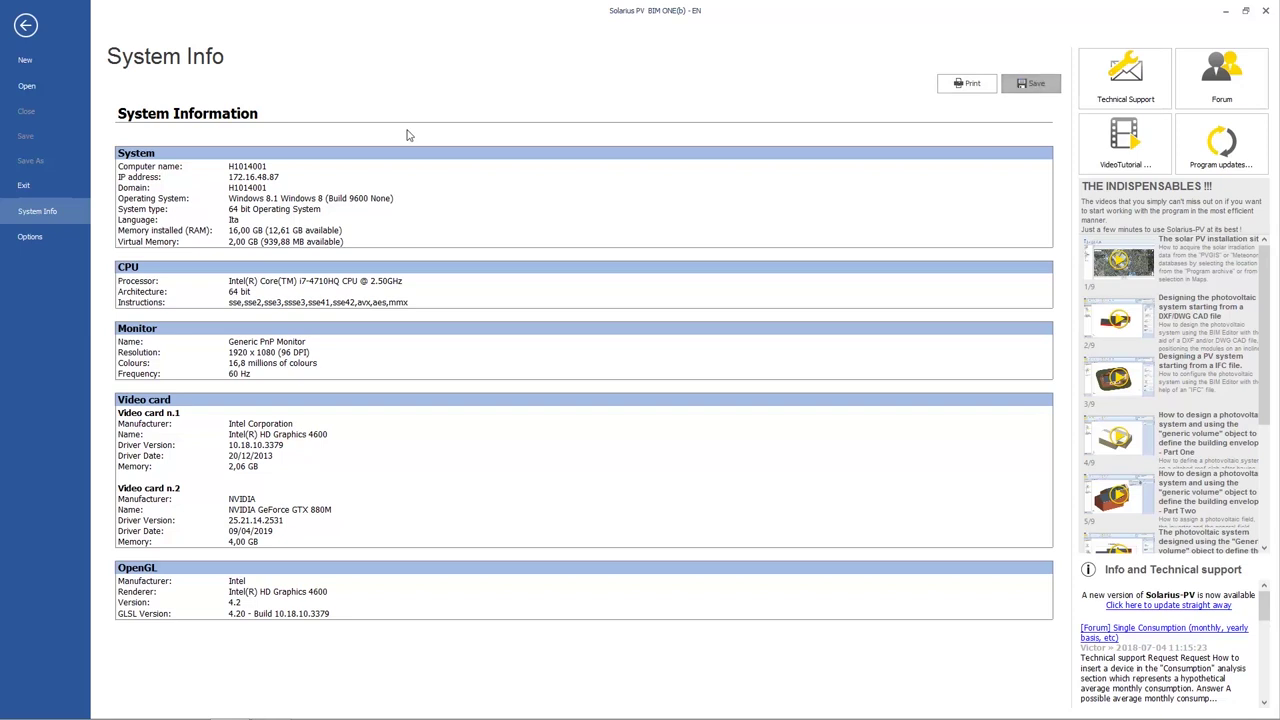
left_click(30, 239)
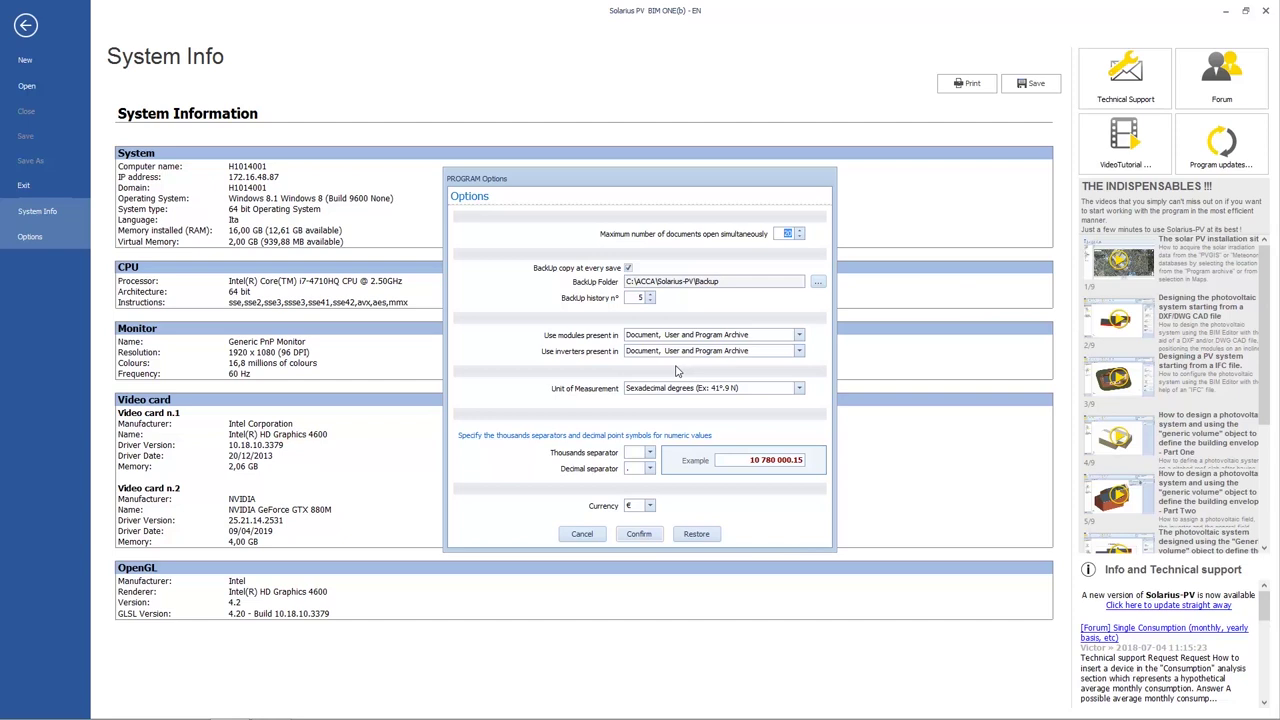
left_click(799, 388)
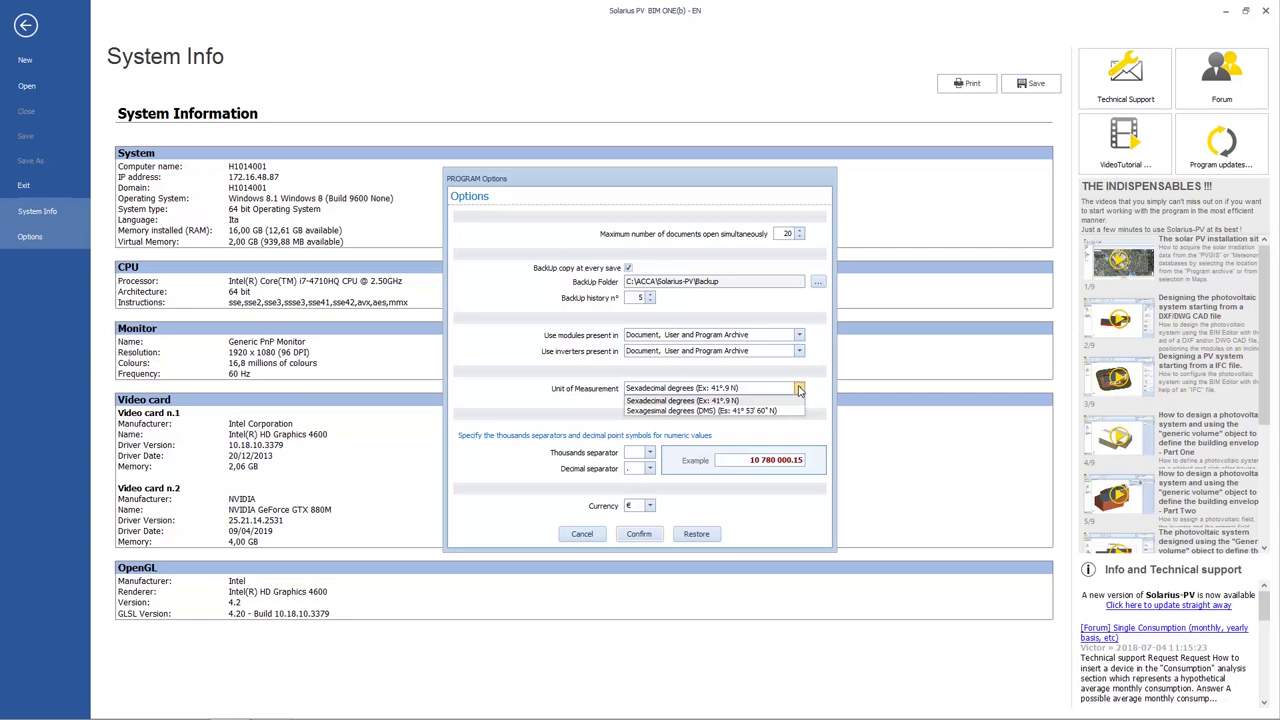
left_click(799, 389)
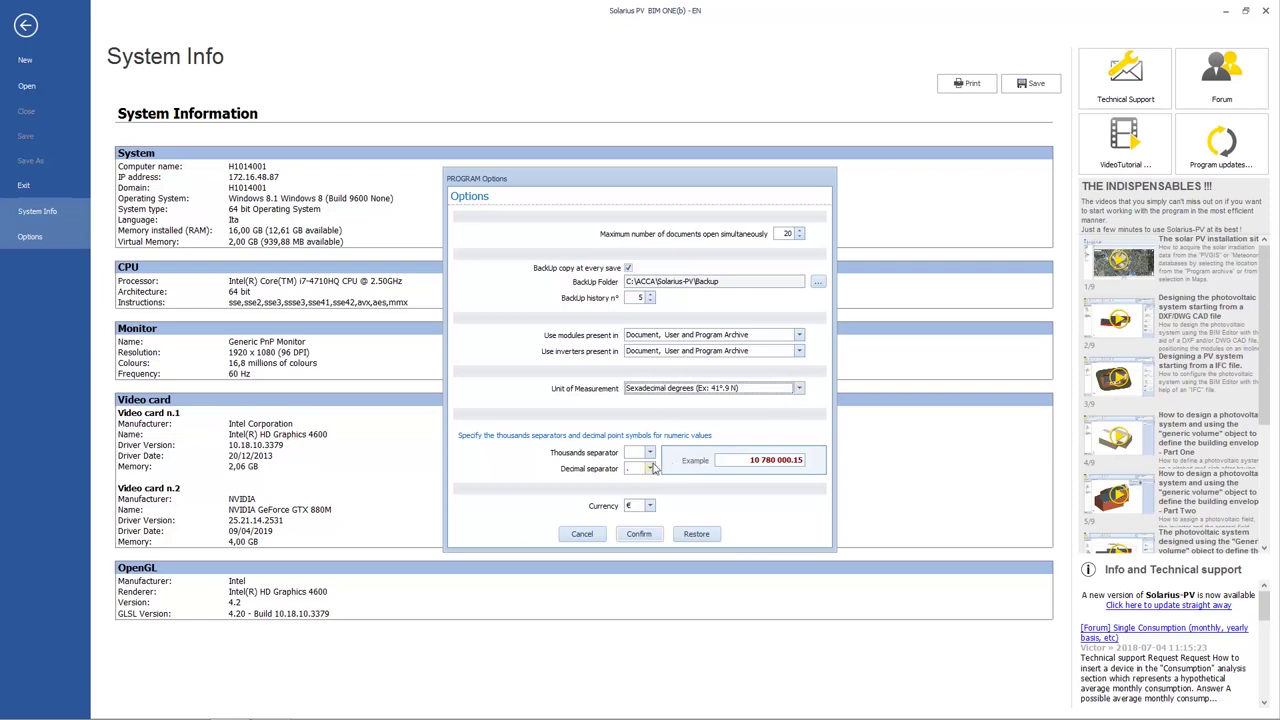
left_click(649, 469)
left_click(652, 471)
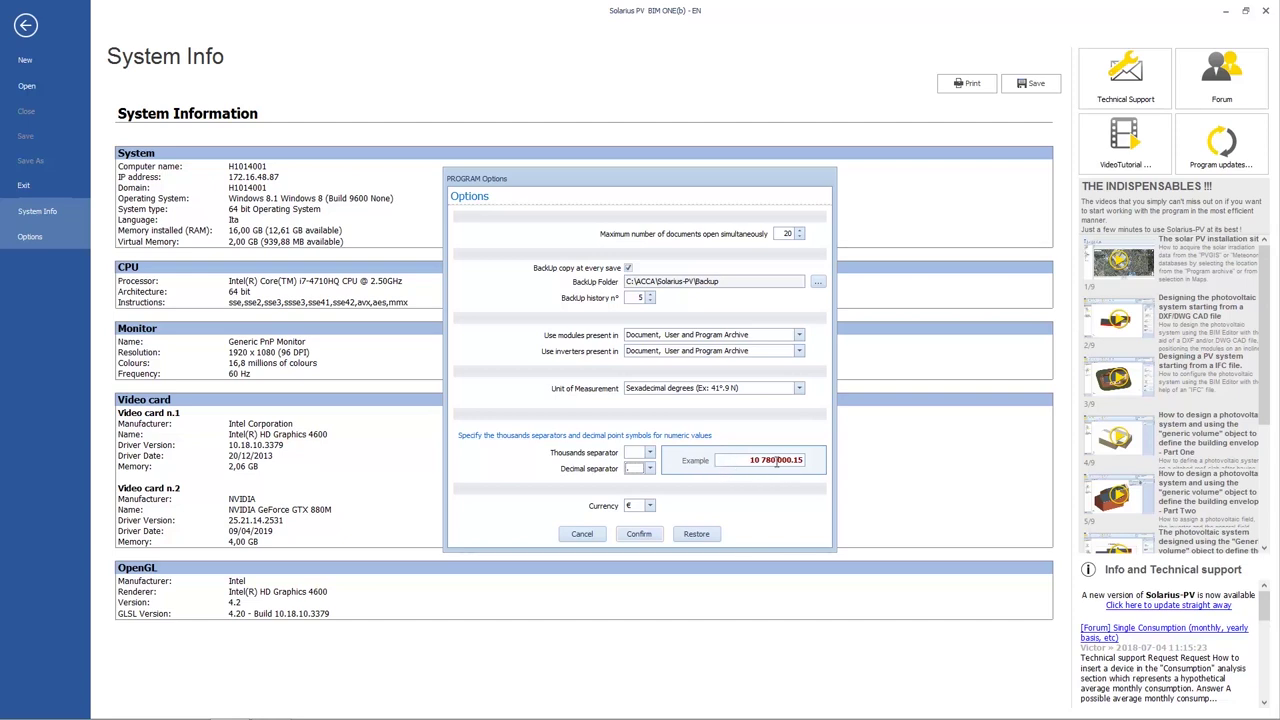
left_click(650, 506)
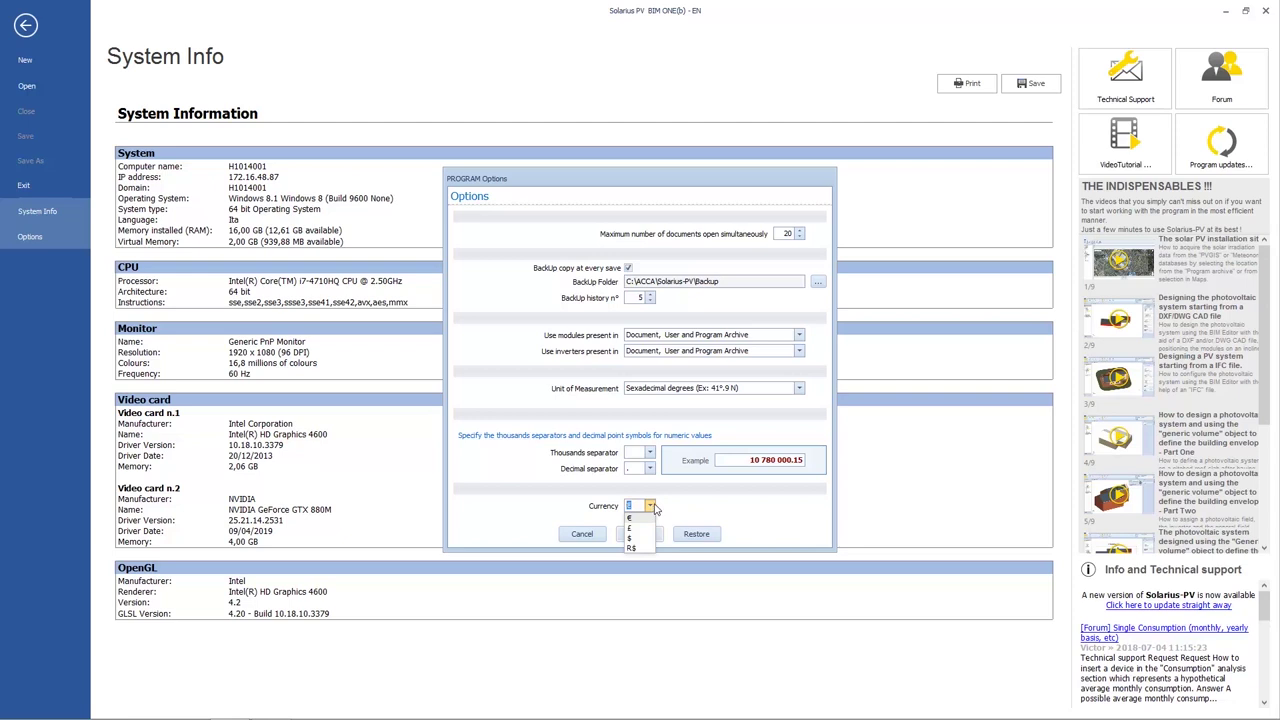
left_click(680, 504)
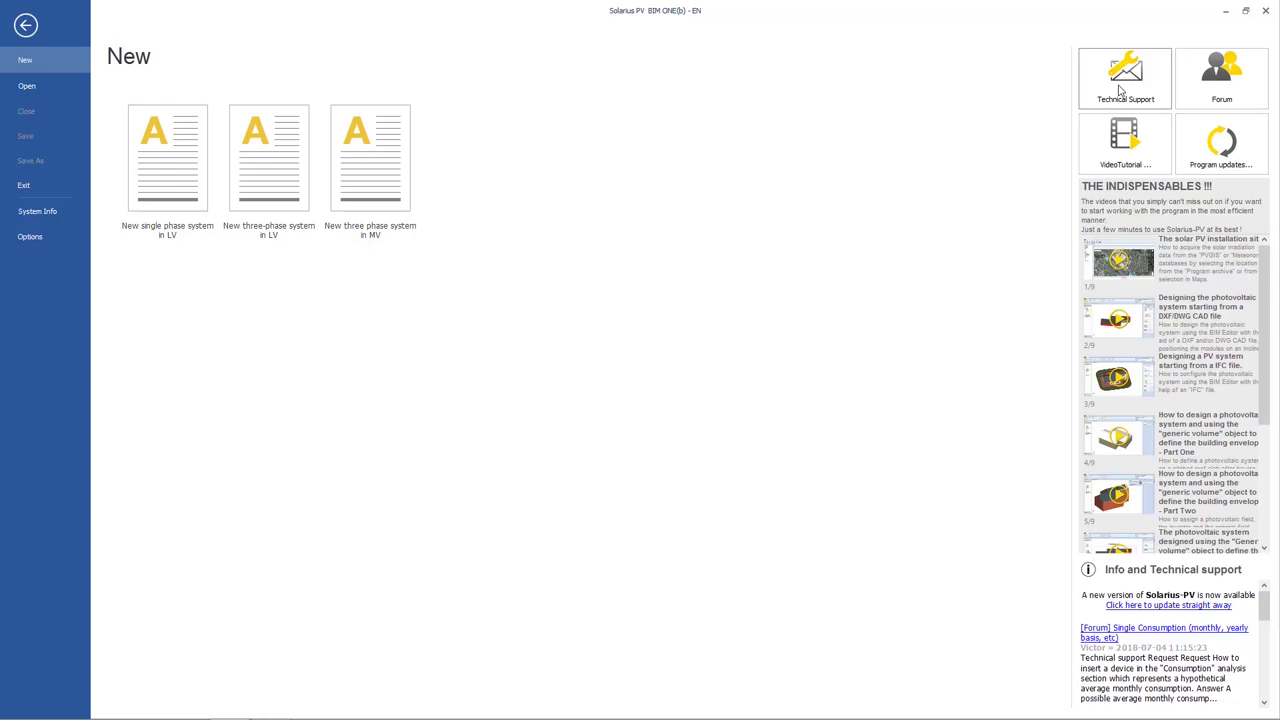
- Open ACCA's online Technical Support page for Solarius PV from the start screen
left_click(1136, 94)
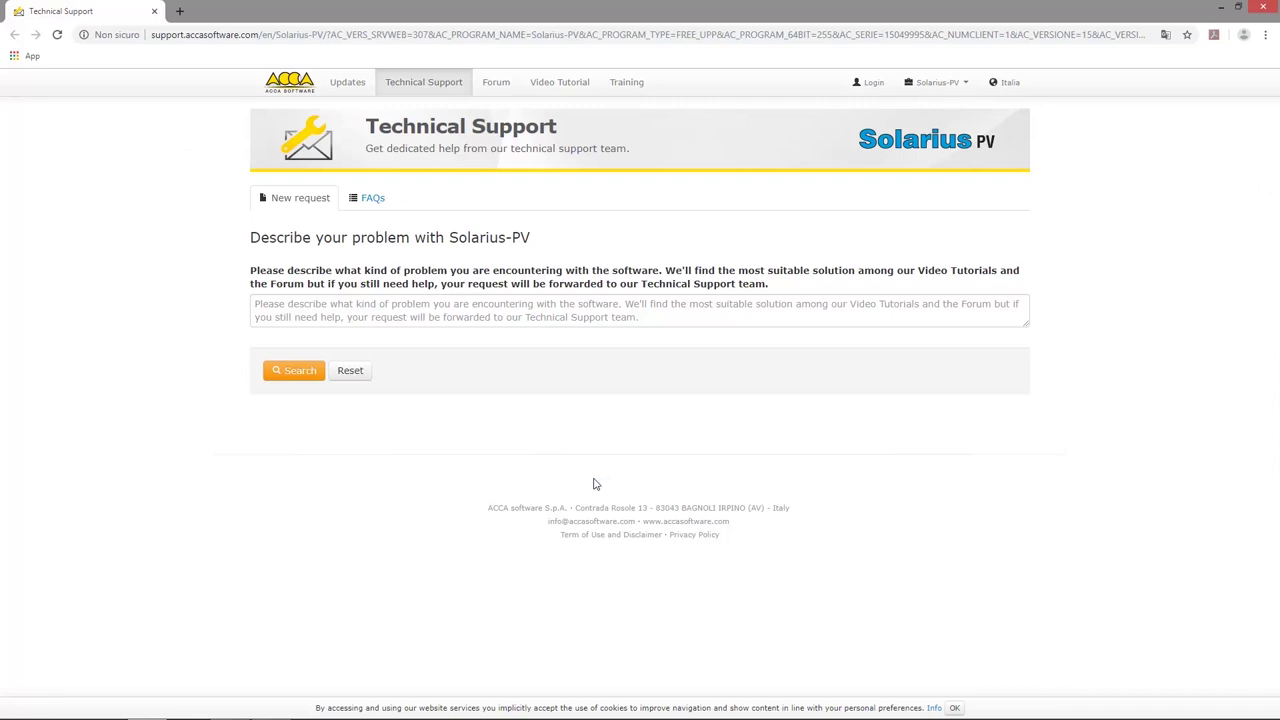
- Search Technical Support for the problem 'The single-line diagram layout'
left_click(352, 316)
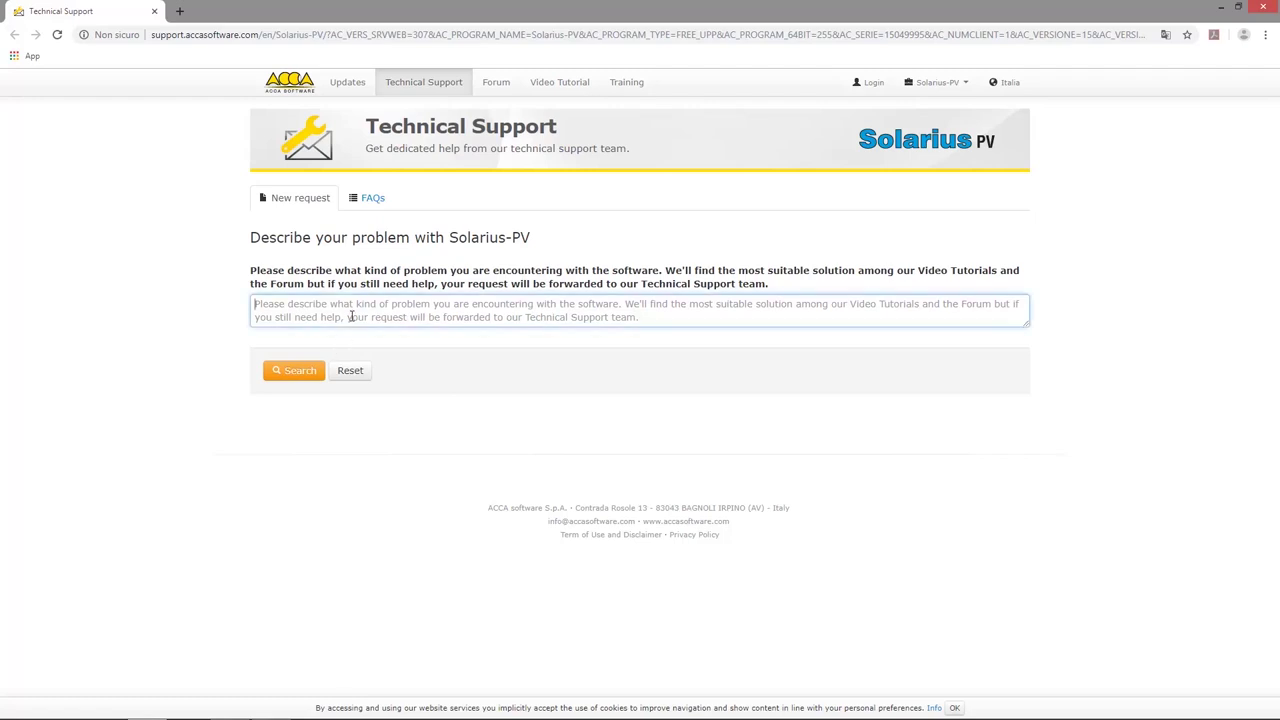
type("The single-line diagram layout")
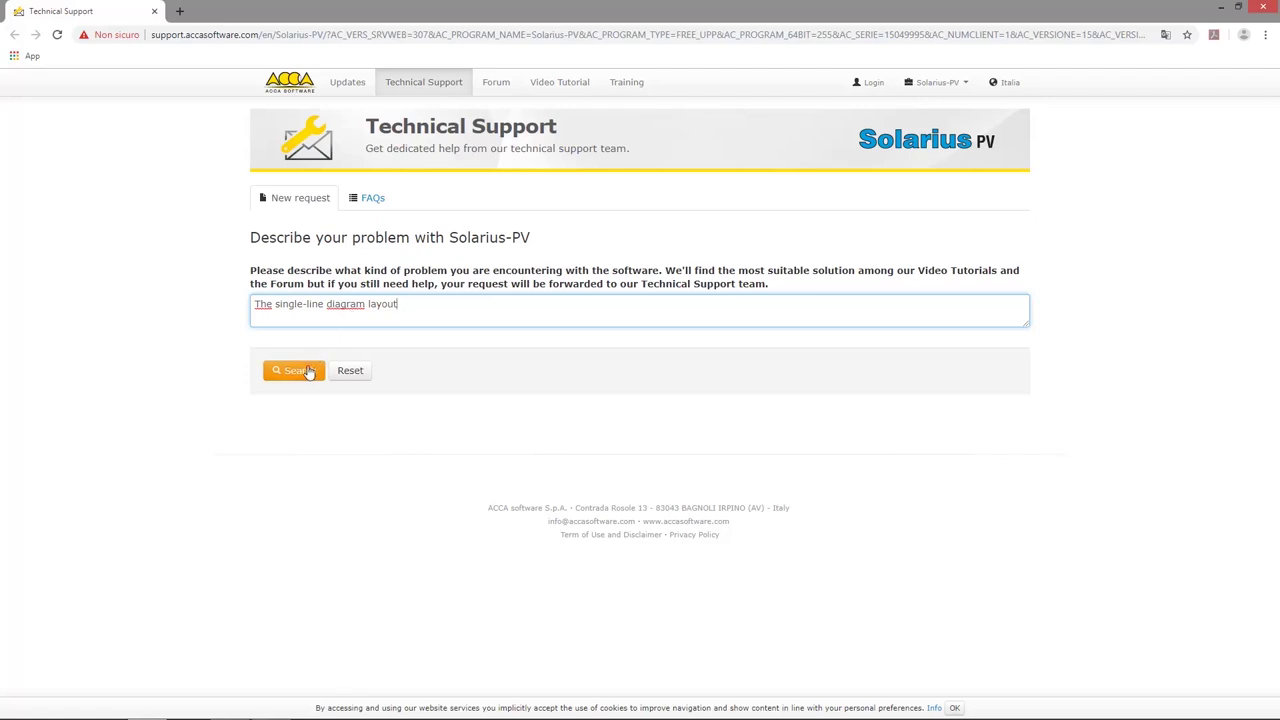
left_click(309, 371)
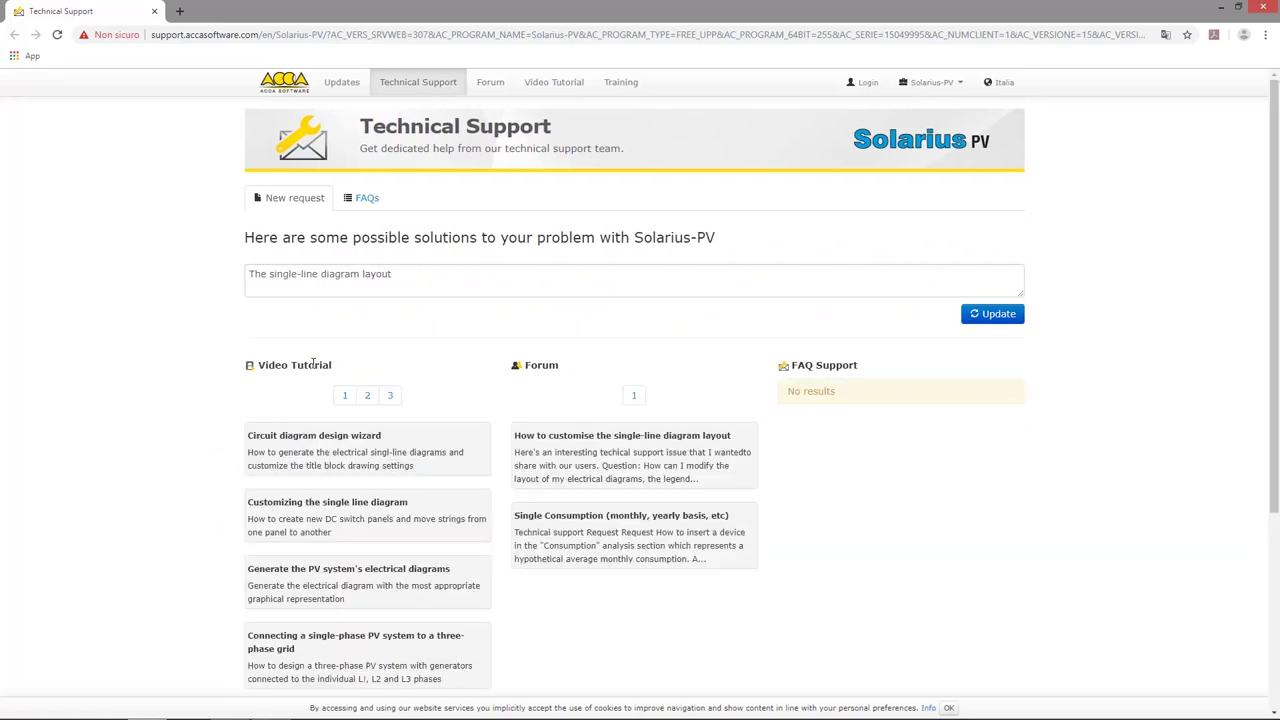
- Scroll through the suggested video tutorials and forum posts, then close the support page
scroll(335, 383, "down", 1)
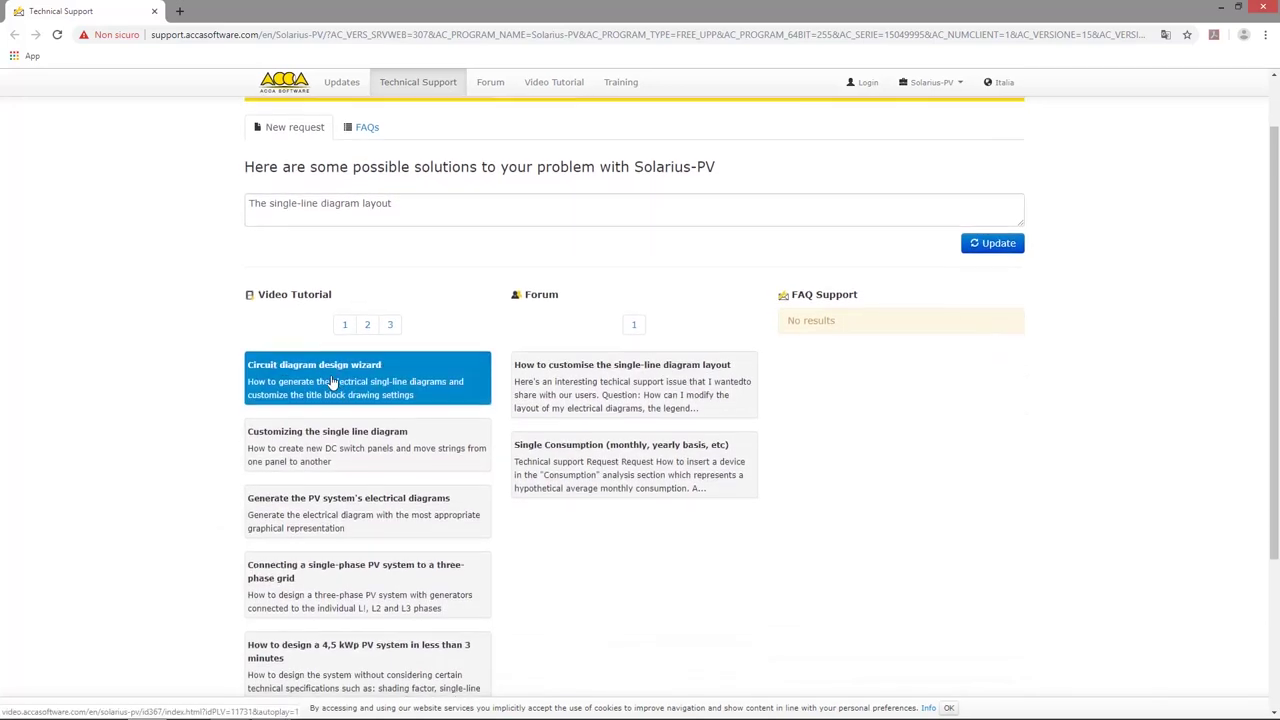
scroll(330, 383, "down", 2)
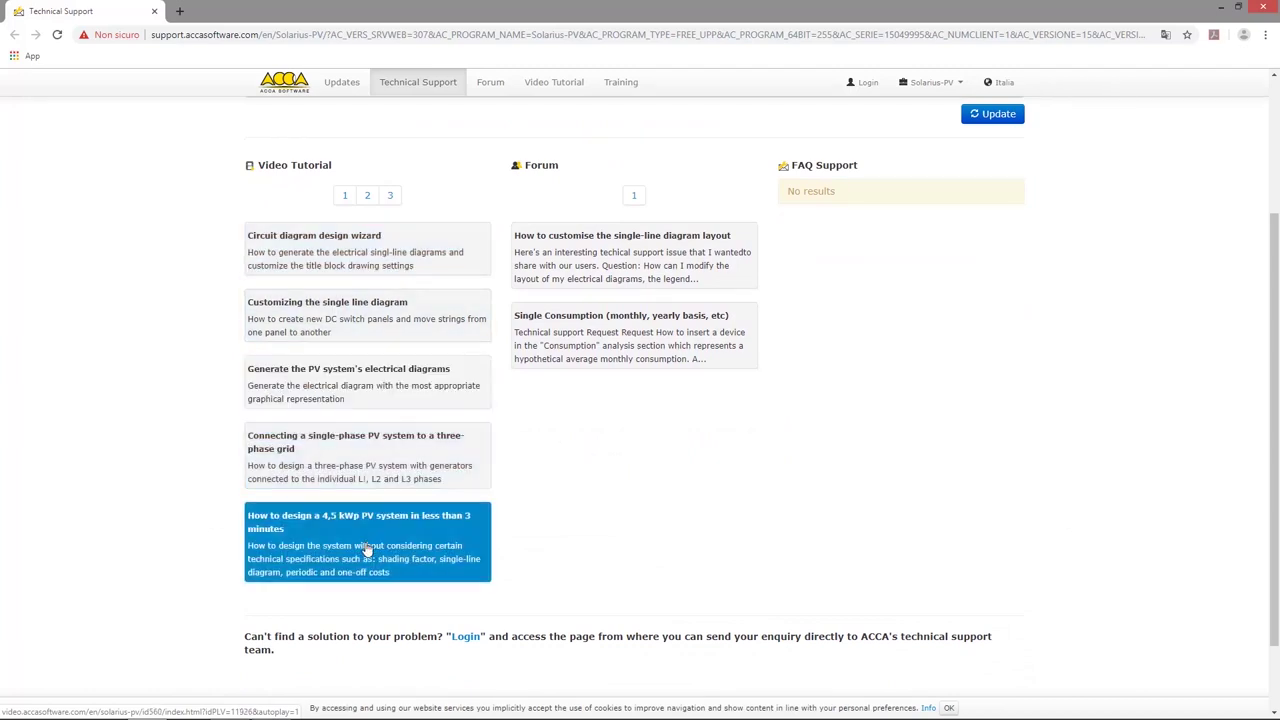
scroll(378, 316, "up", 1)
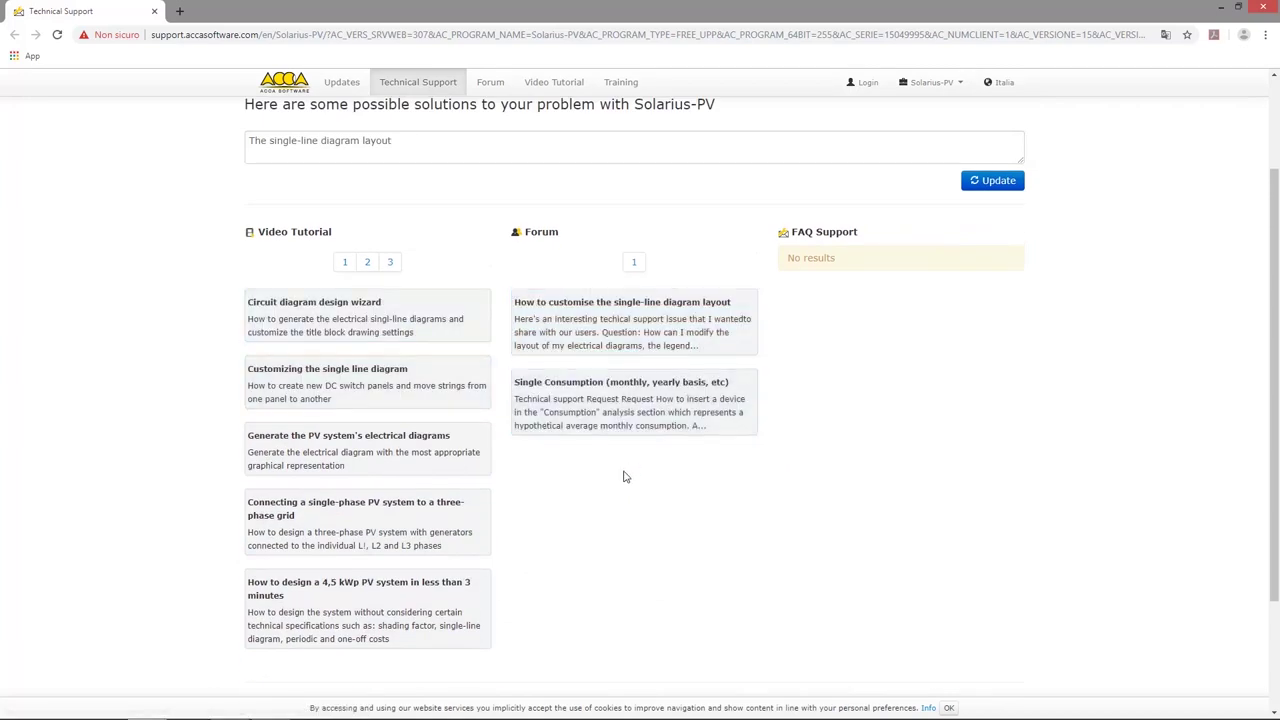
scroll(624, 477, "up", 2)
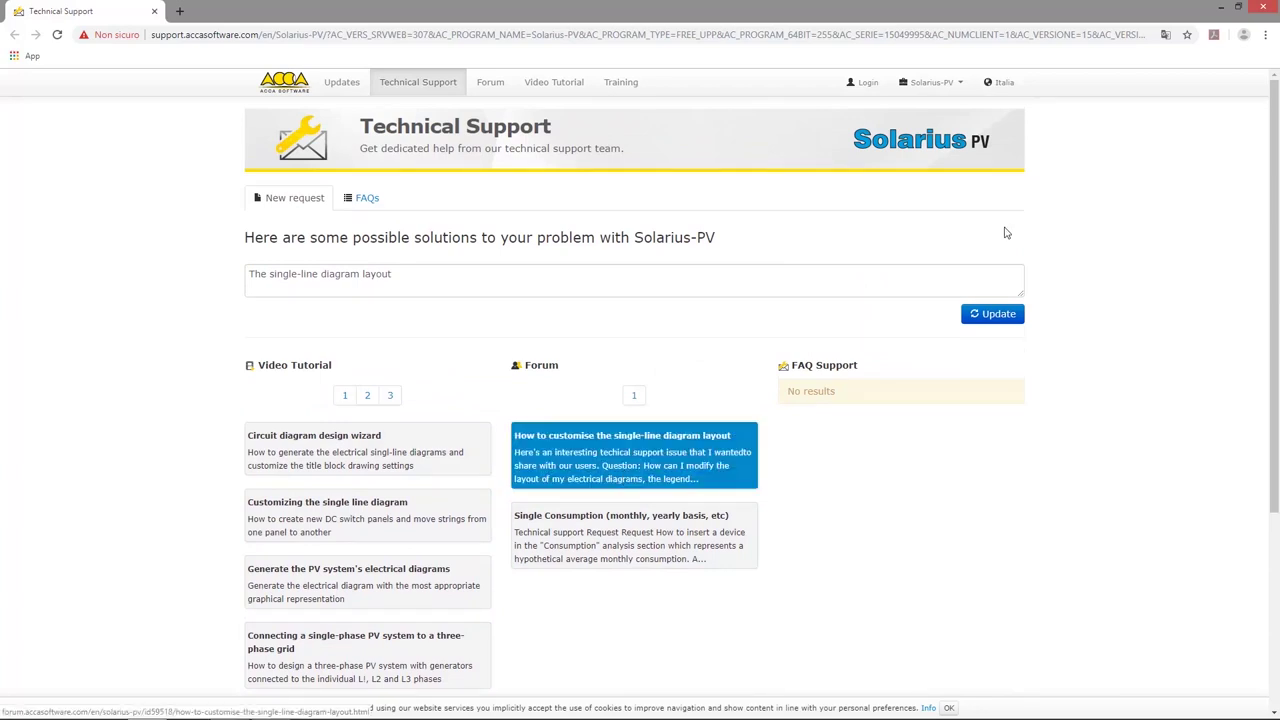
left_click(1264, 8)
- Visit the Solarius PV forum and its search box, then the Video Tutorial page
left_click(1222, 78)
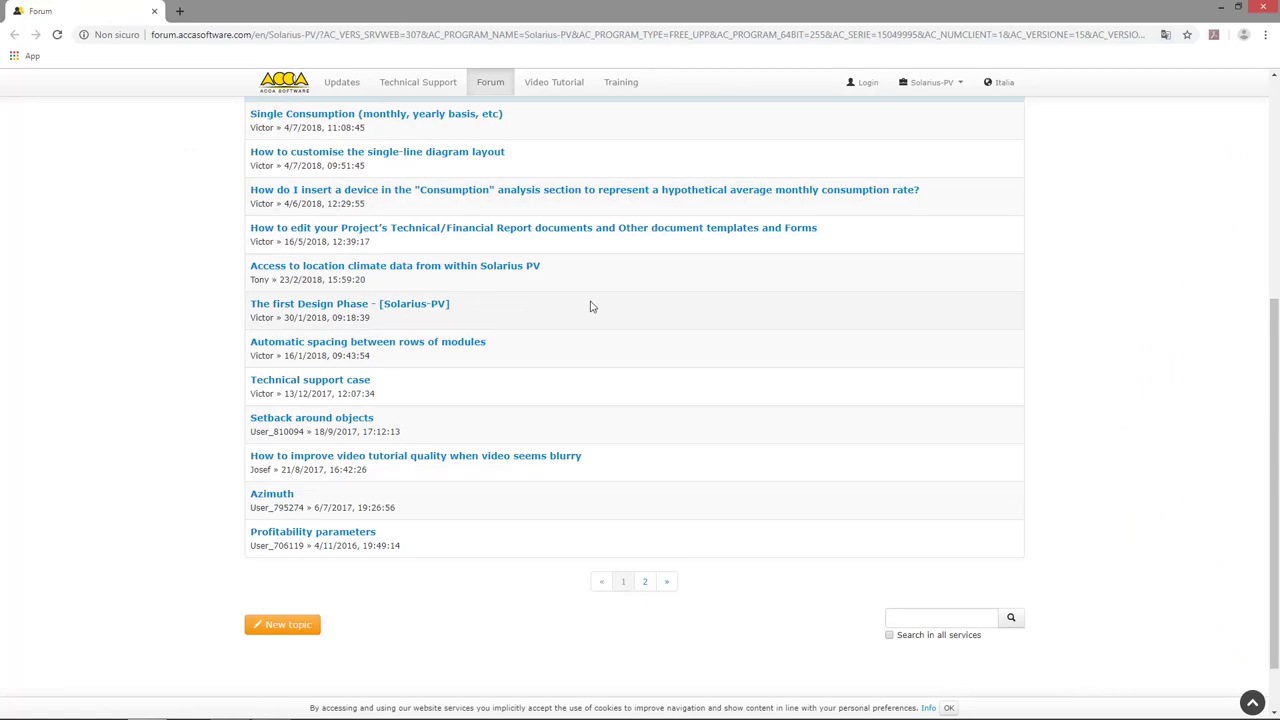
left_click(964, 616)
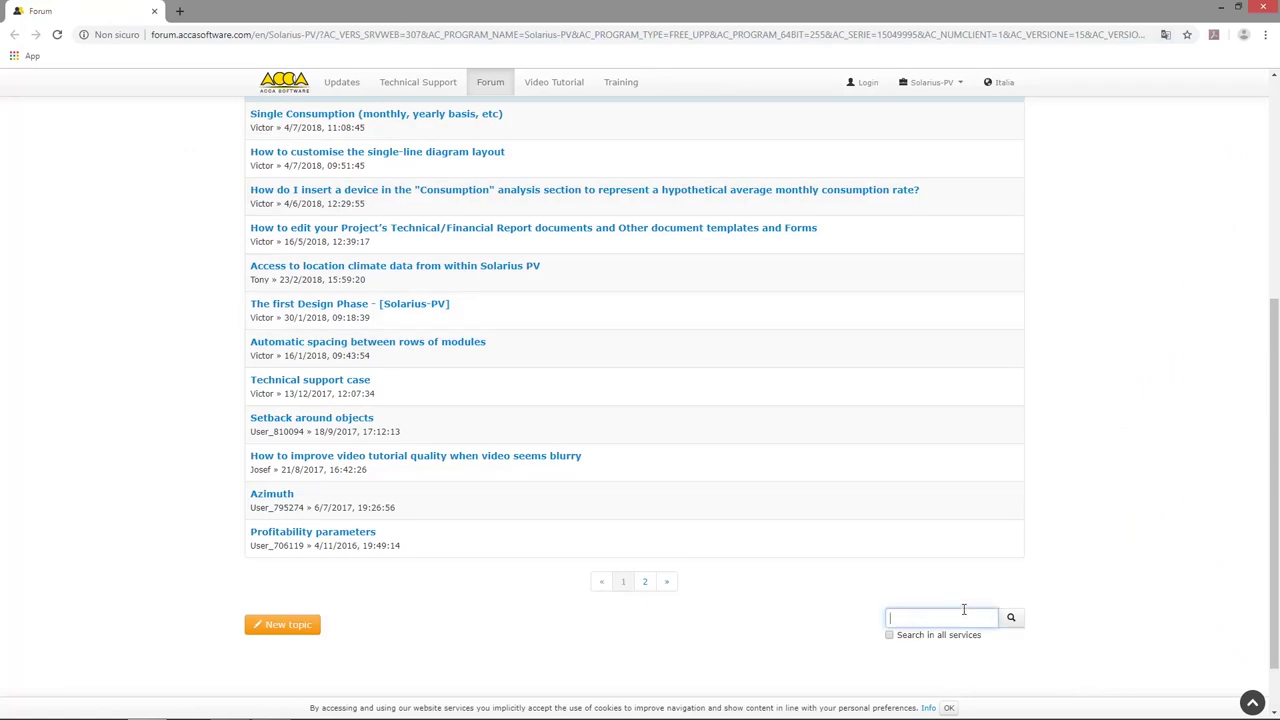
left_click(1264, 12)
left_click(1148, 145)
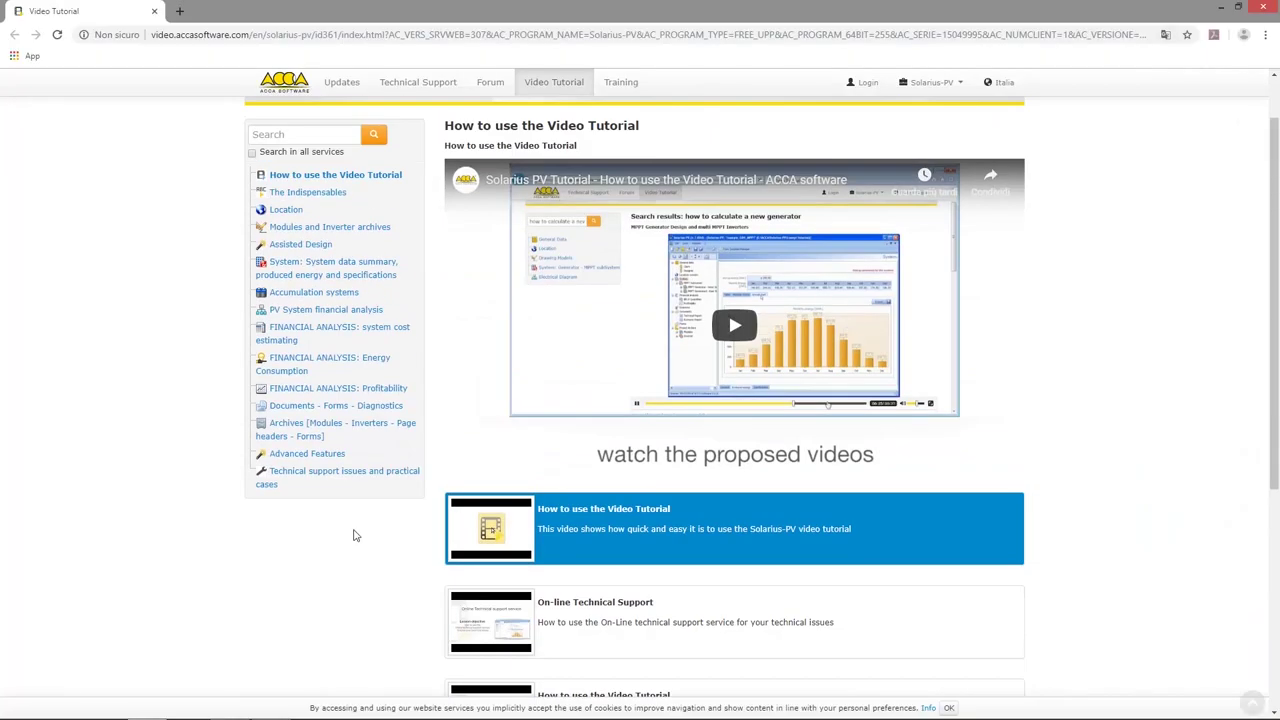
scroll(346, 537, "down", 3)
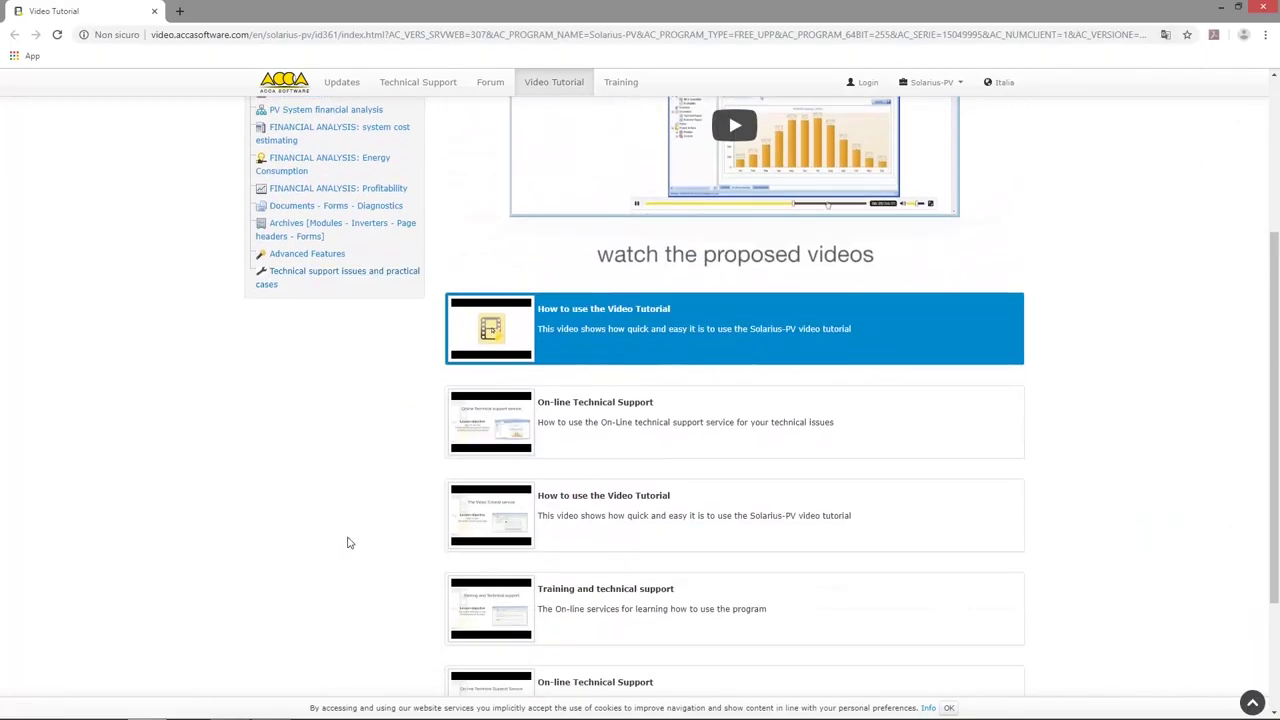
scroll(347, 542, "down", 2)
scroll(347, 542, "up", 5)
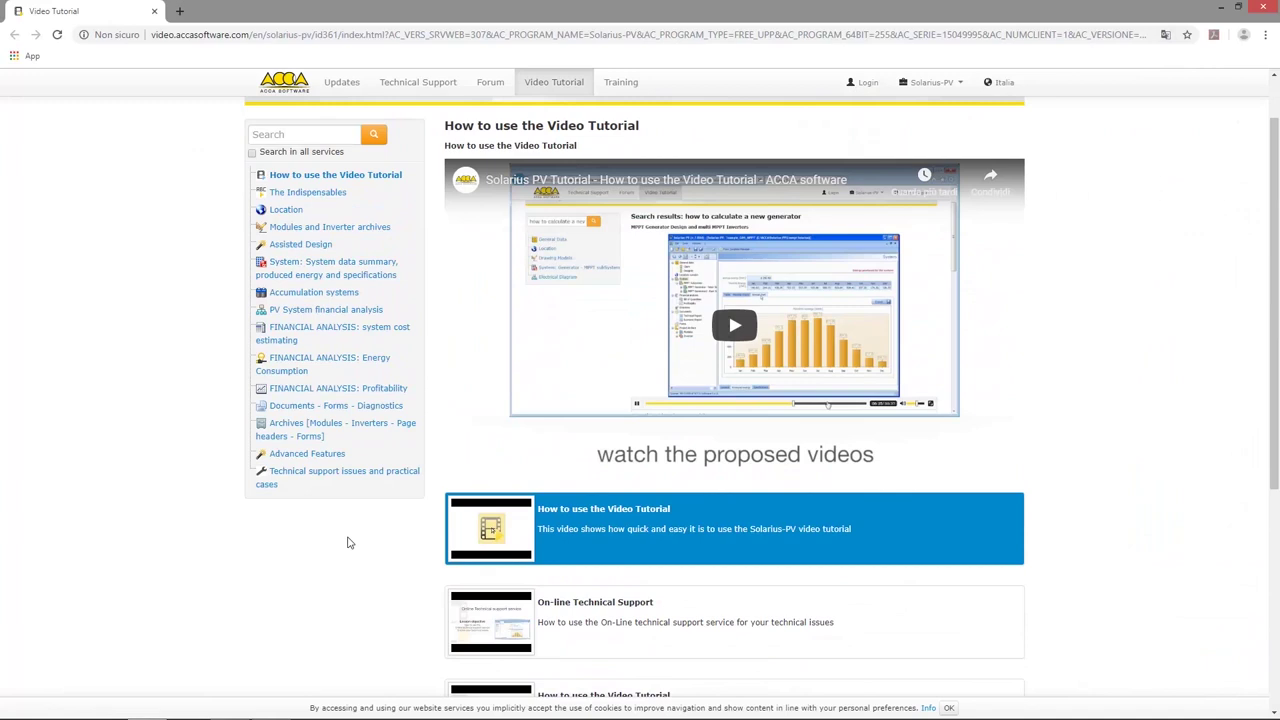
scroll(349, 542, "down", 2)
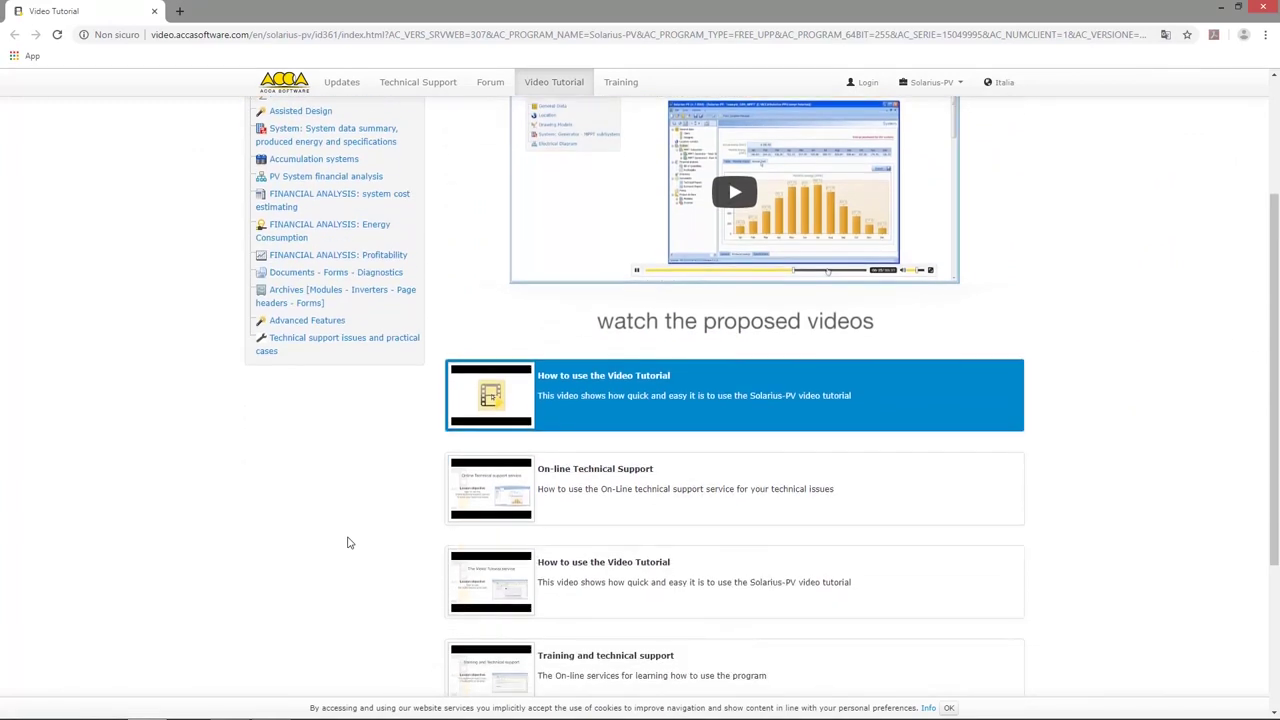